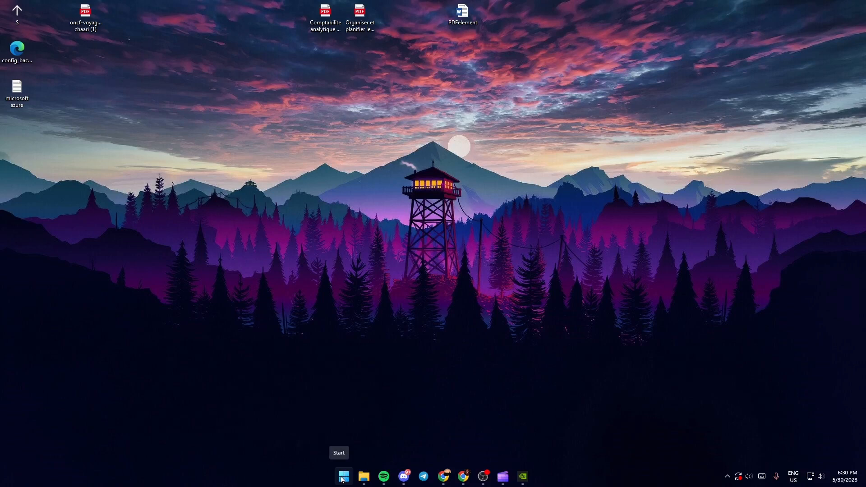
Step: Launch File Explorer from the Start menu search results
{"action": "left_click", "coordinate": [344, 477]}
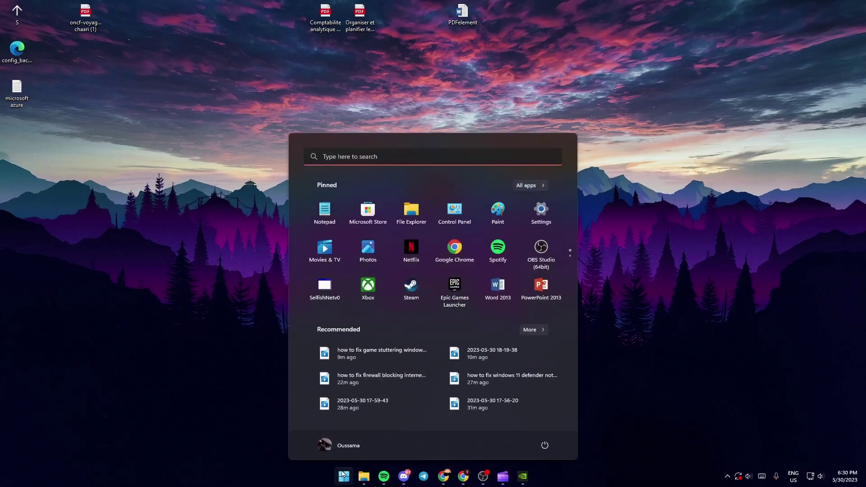
{"action": "left_click", "coordinate": [403, 157]}
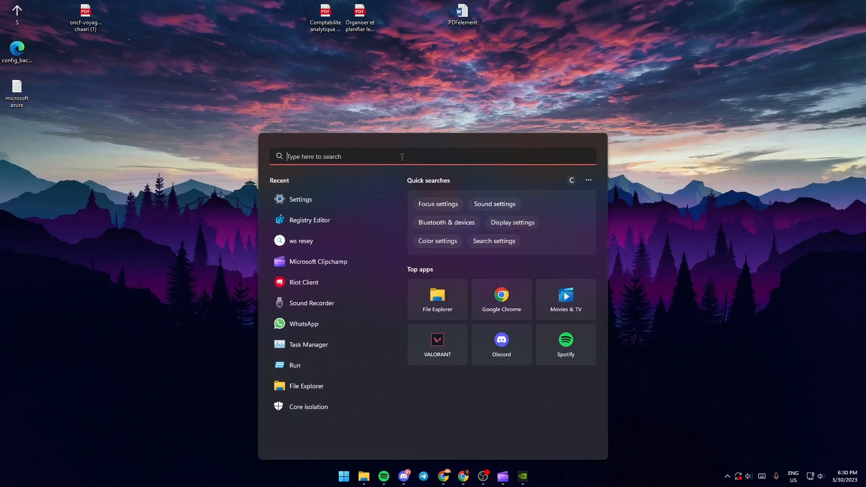
{"action": "type", "text": "win"}
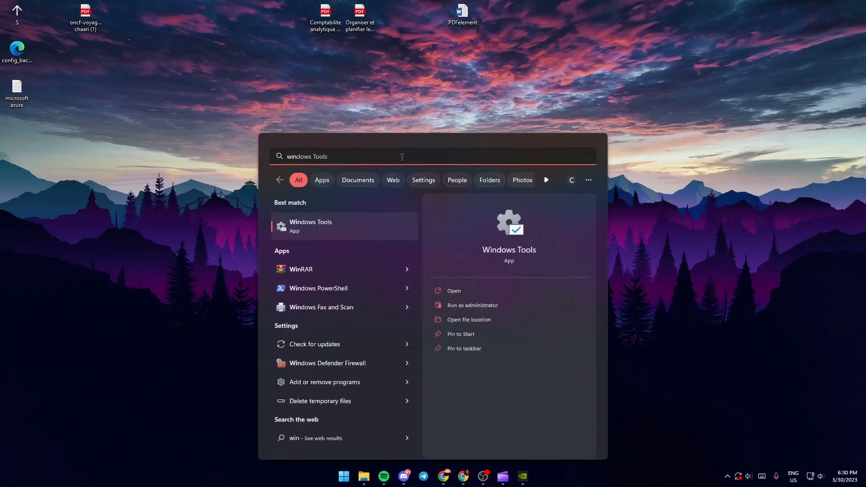
{"action": "type", "text": "dow"}
{"action": "key", "text": "Escape"}
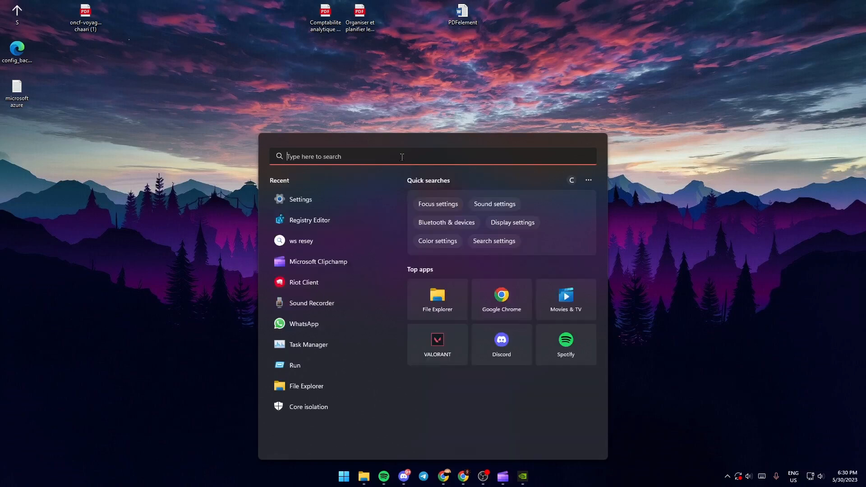
{"action": "type", "text": "exp"}
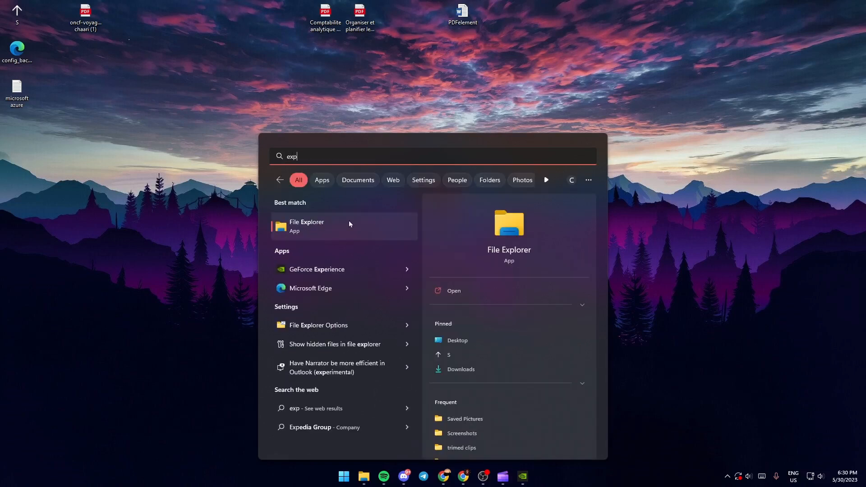
{"action": "left_click", "coordinate": [324, 229]}
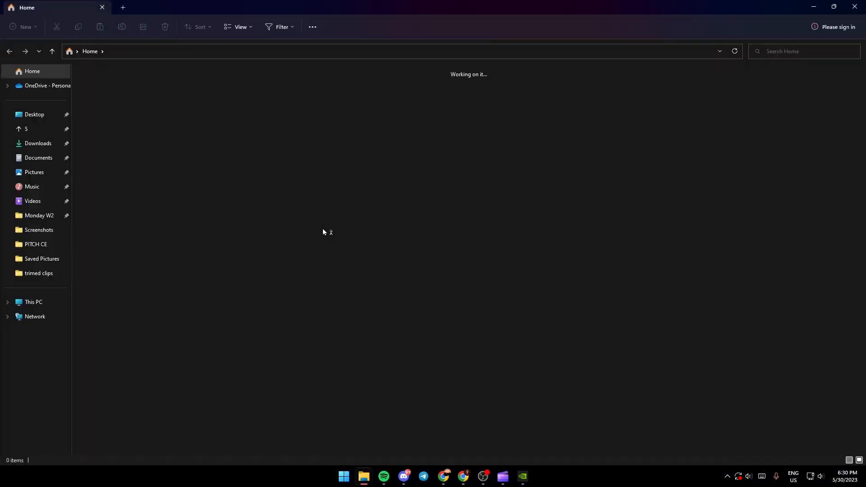
Step: Navigate via OneDrive - Personal to This PC showing Local Disk (C:)
{"action": "left_click", "coordinate": [40, 87]}
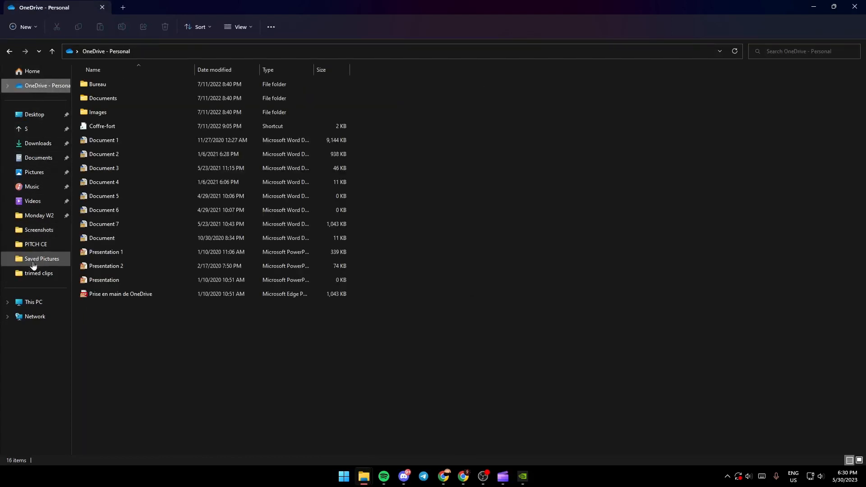
{"action": "left_click", "coordinate": [19, 306]}
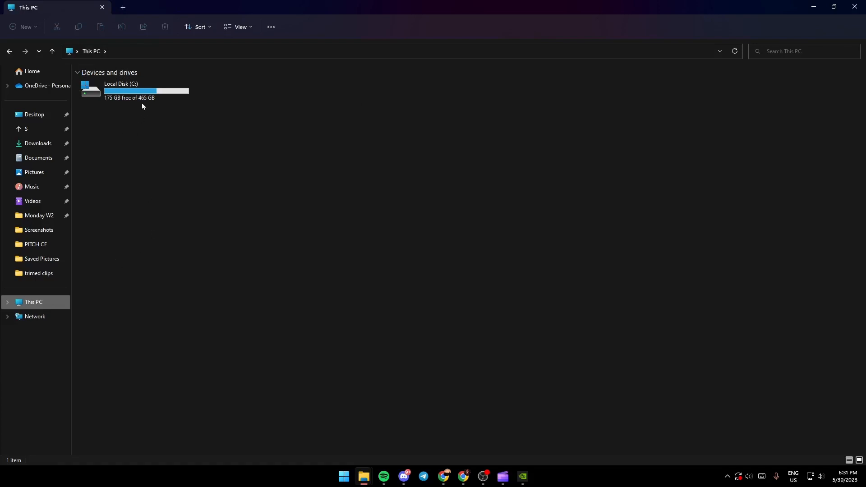
Step: Navigate into Local Disk (C:) > Users > the Oussama user folder
{"action": "double_click", "coordinate": [131, 93]}
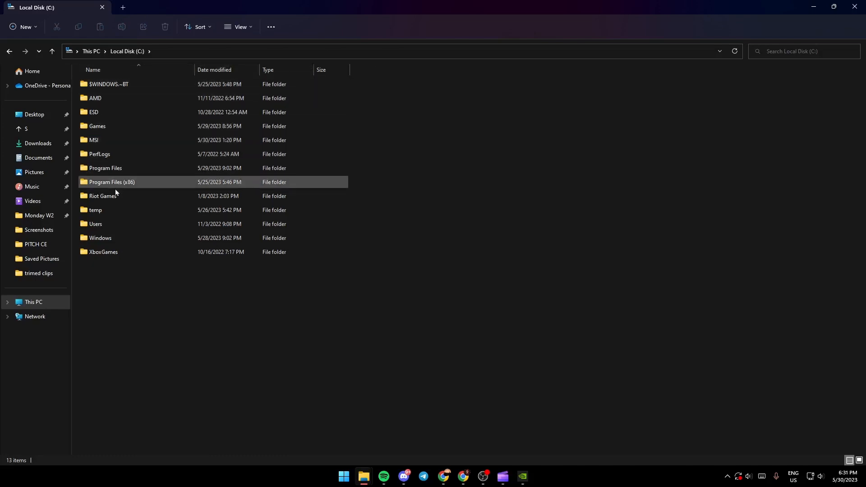
{"action": "mouse_move", "coordinate": [95, 223]}
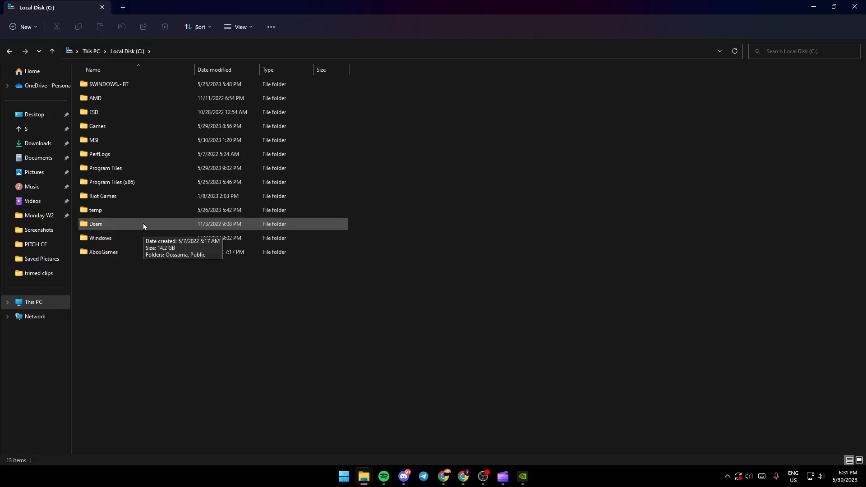
{"action": "double_click", "coordinate": [143, 224]}
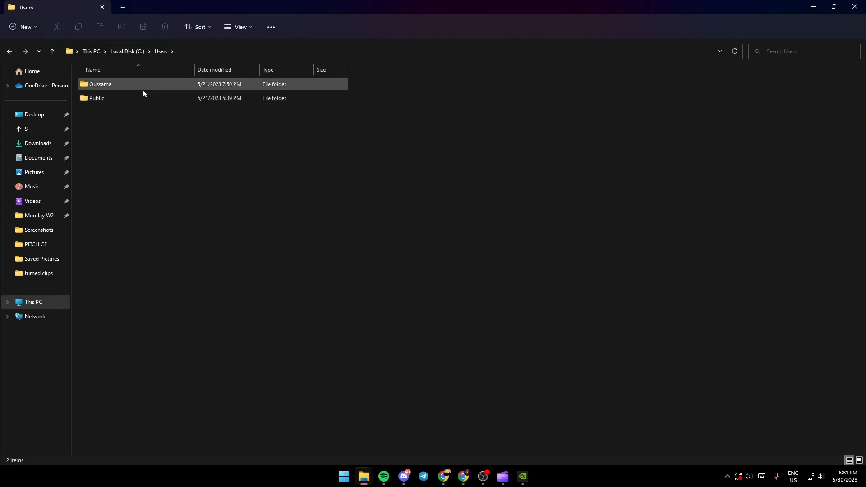
{"action": "left_click", "coordinate": [126, 85]}
{"action": "double_click", "coordinate": [125, 84]}
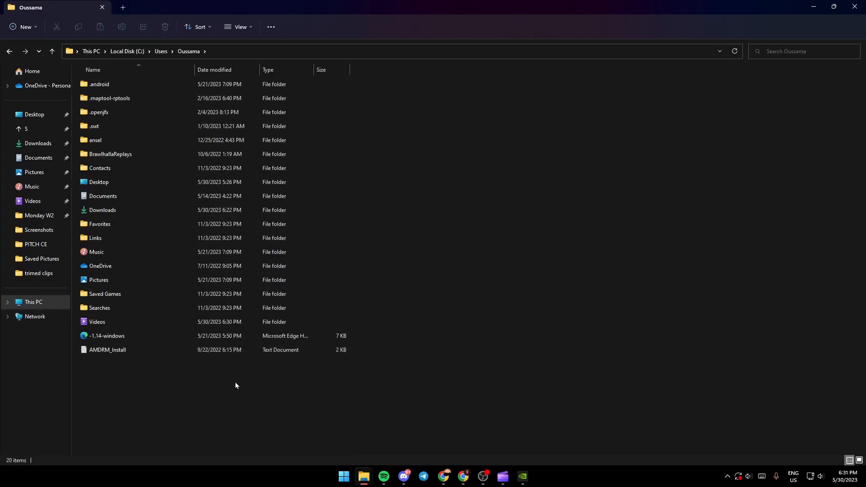
Step: Enable Hidden items so AppData and NTUSER.DAT appear in the user folder
{"action": "left_click", "coordinate": [242, 28]}
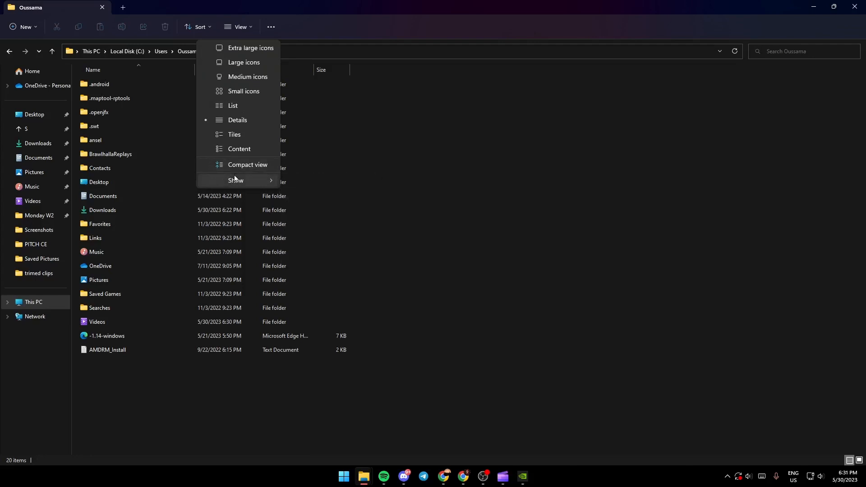
{"action": "mouse_move", "coordinate": [235, 181]}
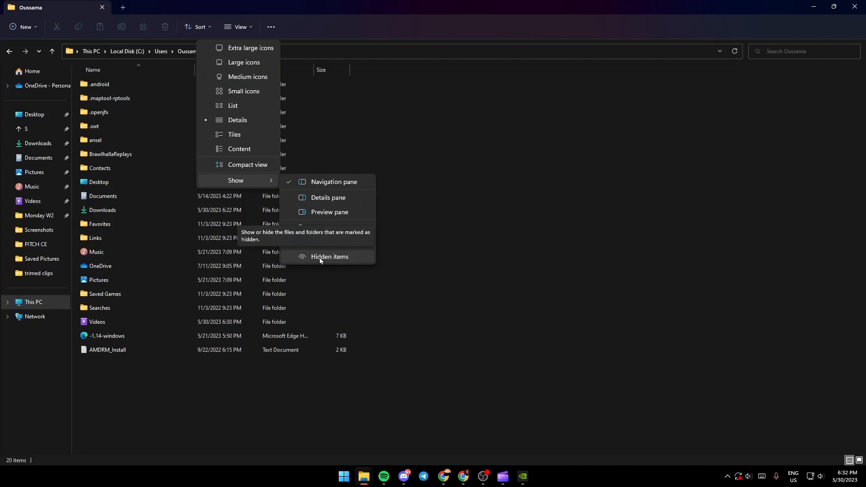
{"action": "left_click", "coordinate": [320, 258]}
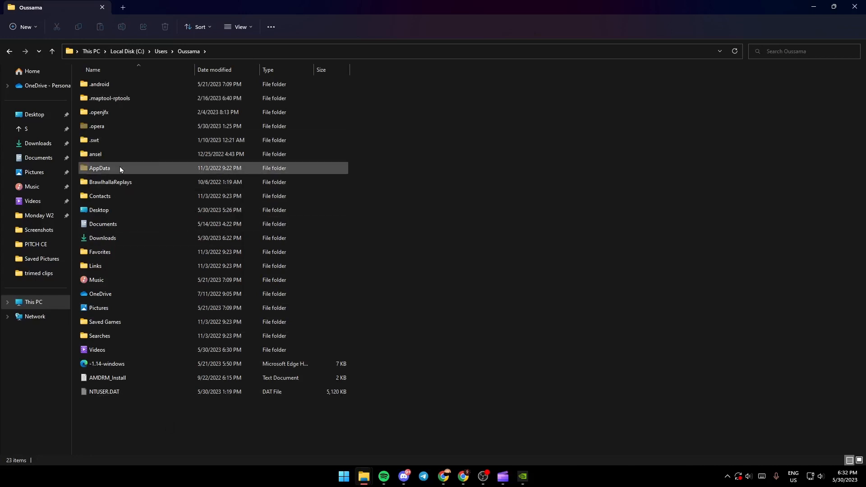
Step: Navigate into AppData and then its Roaming subfolder
{"action": "double_click", "coordinate": [146, 168]}
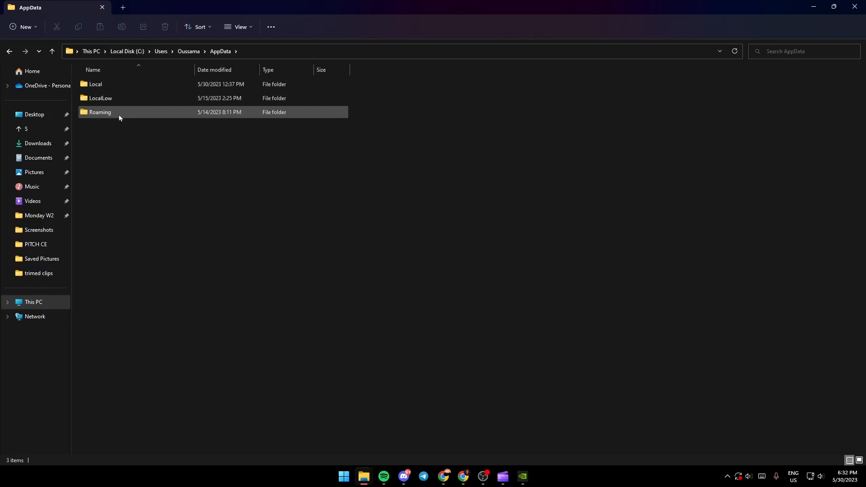
{"action": "double_click", "coordinate": [130, 115]}
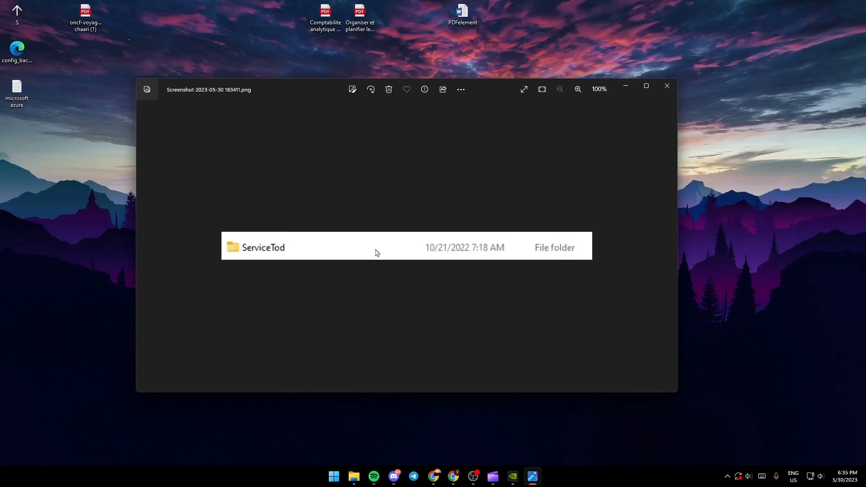
Step: View the Todumev.exe screenshot after ServiceTod, then close Photos
{"action": "mouse_move", "coordinate": [144, 245]}
{"action": "left_click", "coordinate": [145, 245]}
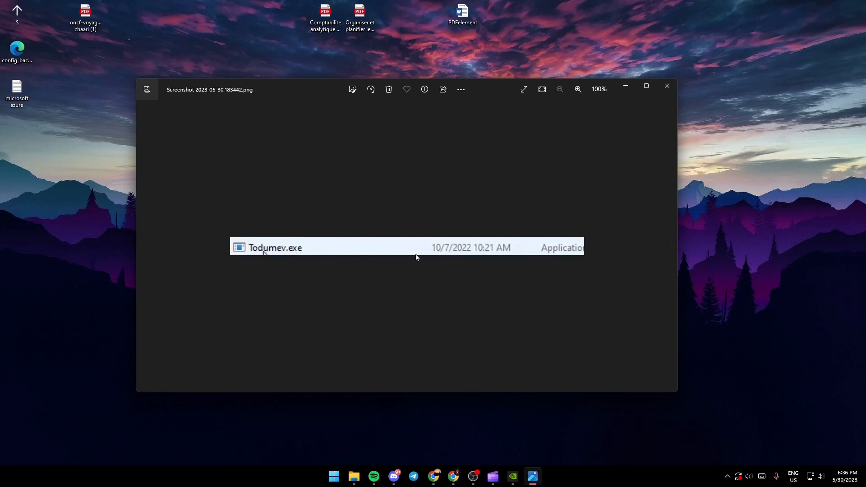
{"action": "left_click", "coordinate": [671, 88]}
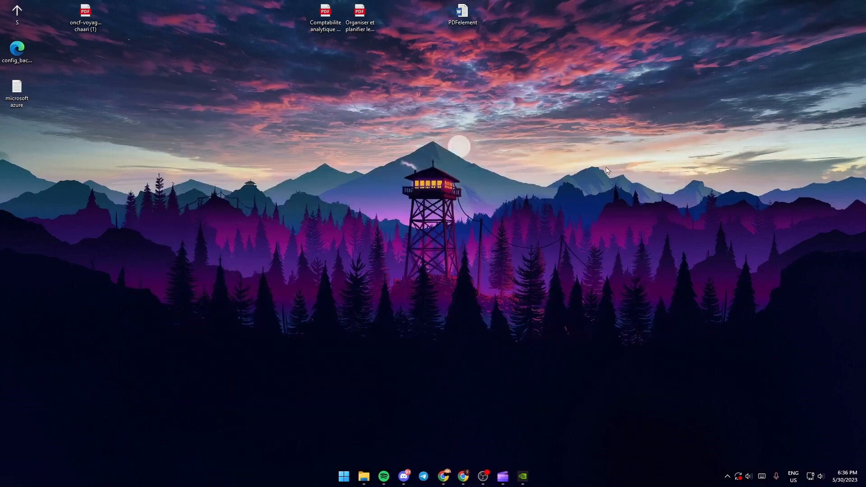